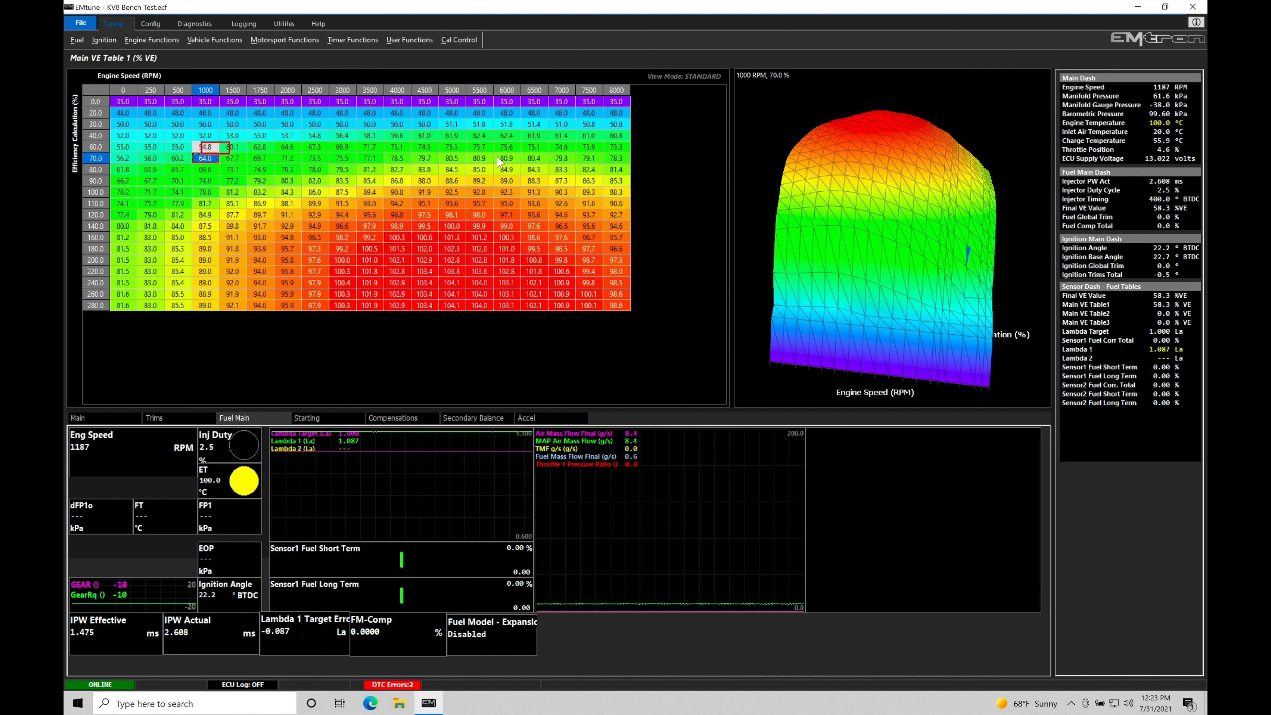
{"action": "left_click", "coordinate": [470, 42]}
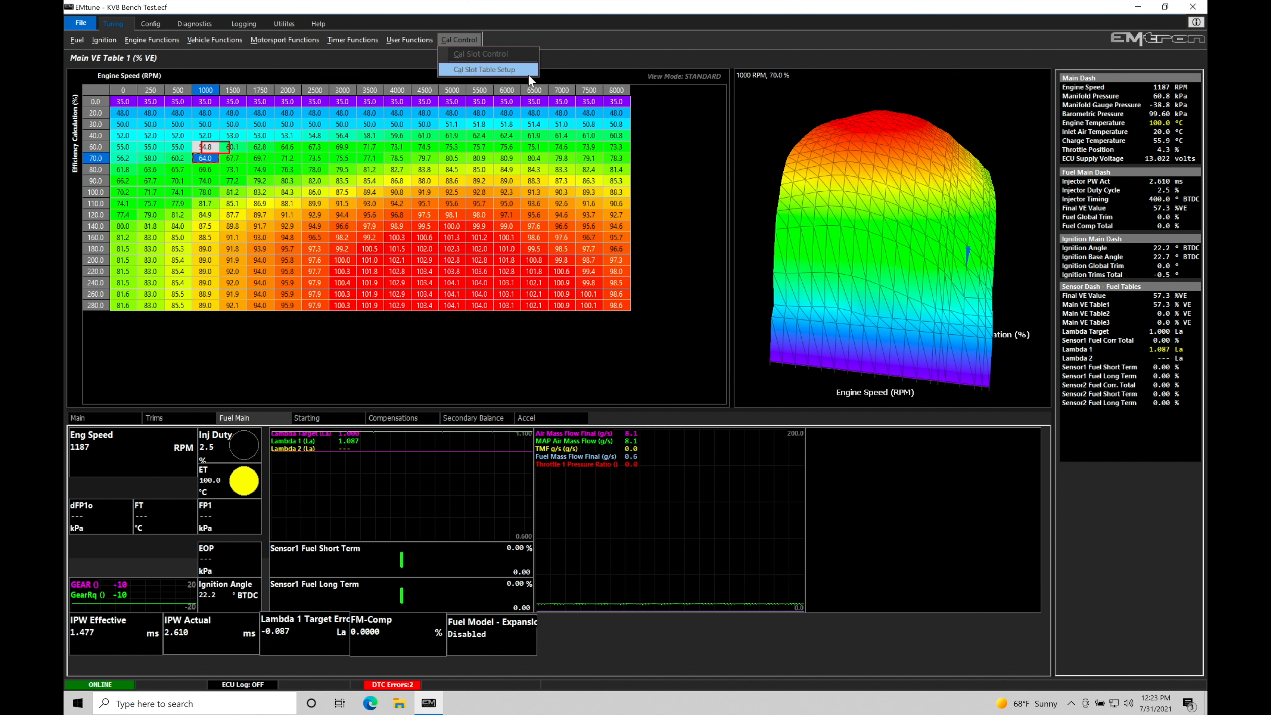
{"action": "left_click", "coordinate": [567, 46]}
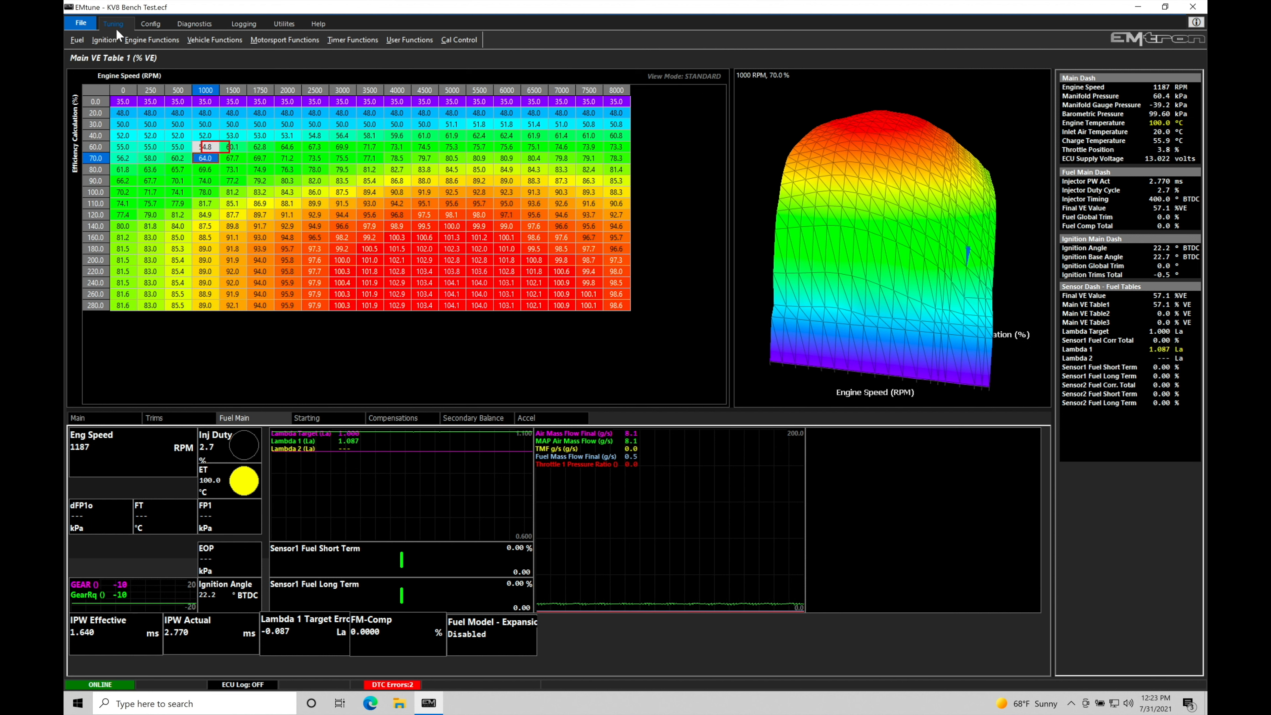
Step: Switch the Cal Slot Control engine function to ON in the function output setup of the configuration
{"action": "left_click", "coordinate": [150, 25]}
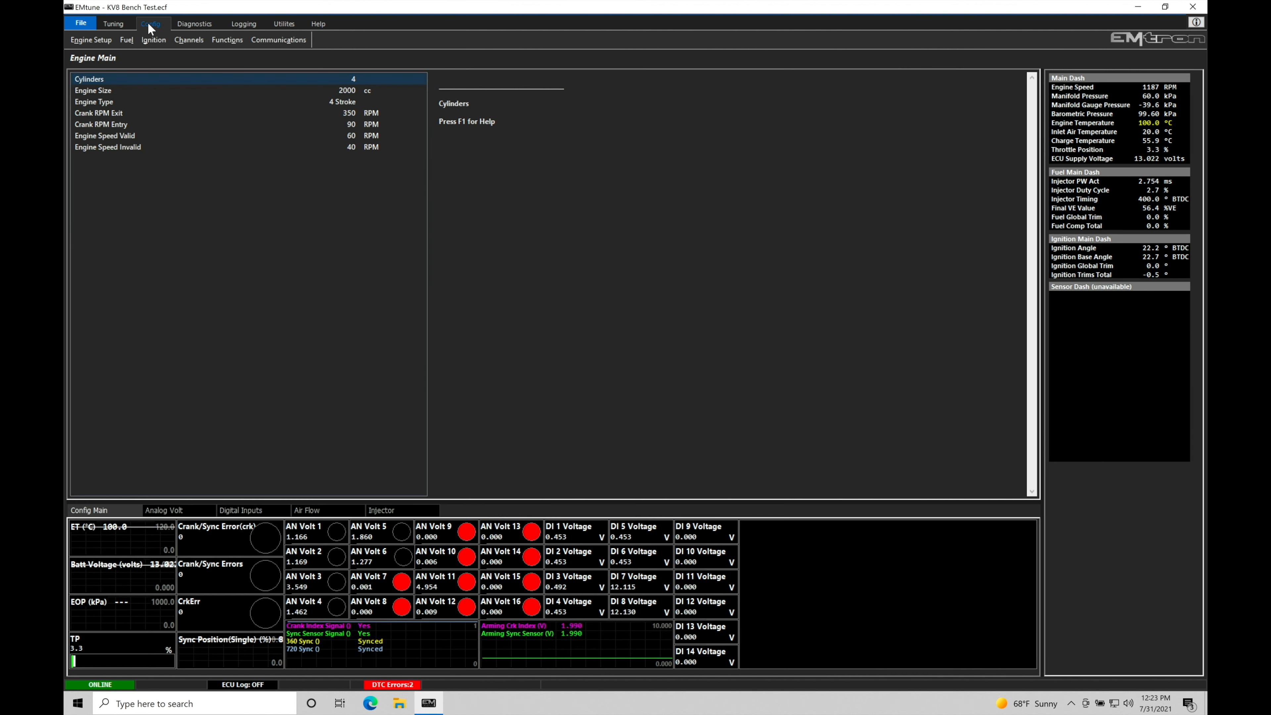
{"action": "left_click", "coordinate": [216, 39]}
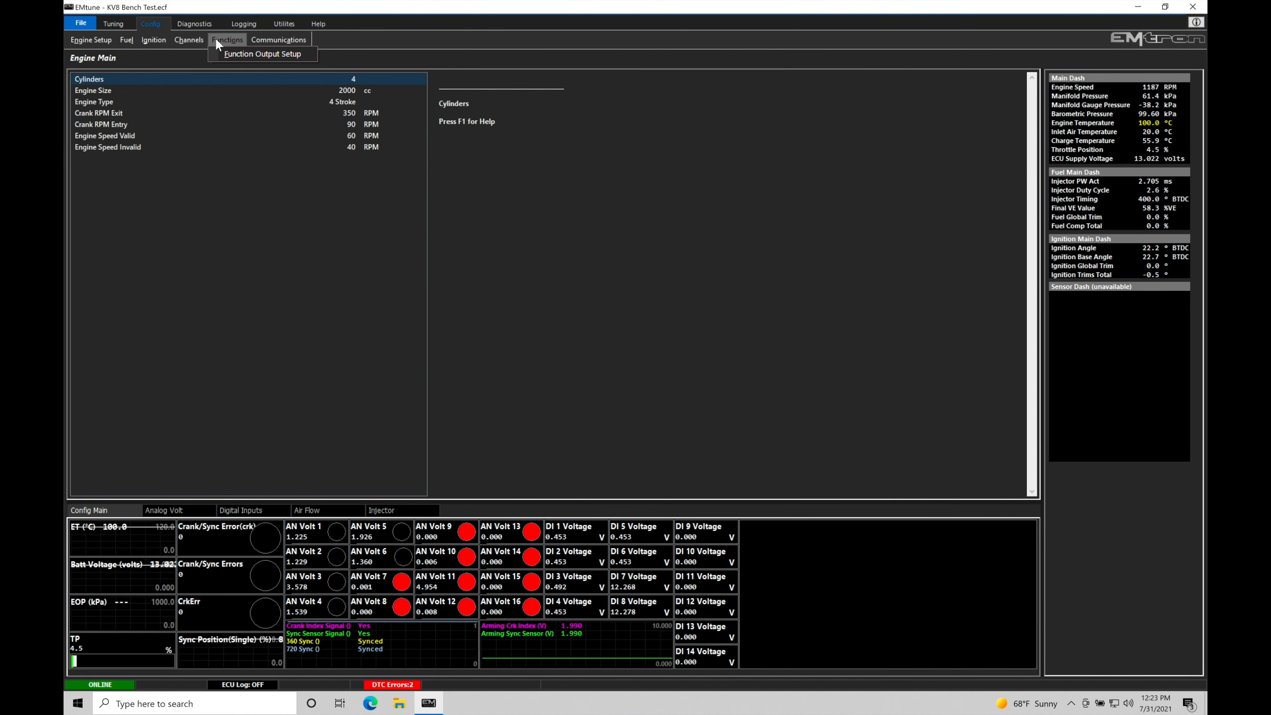
{"action": "left_click", "coordinate": [224, 53]}
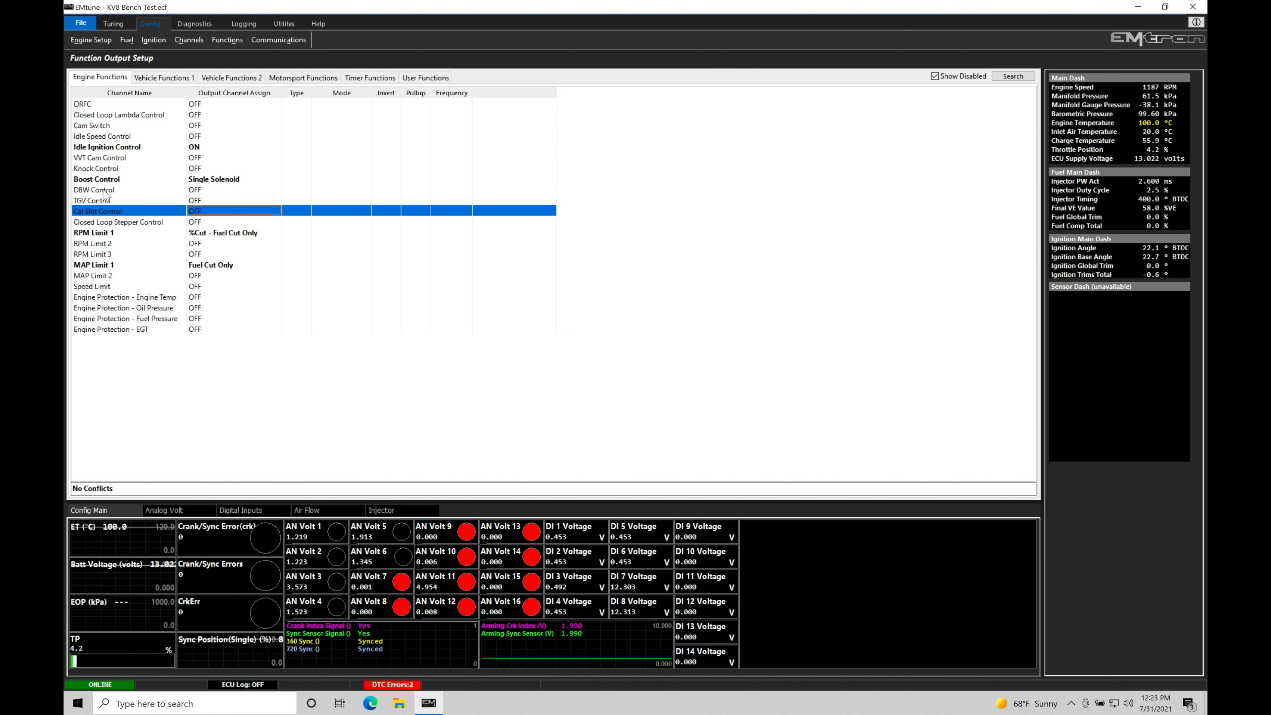
{"action": "left_click", "coordinate": [105, 224]}
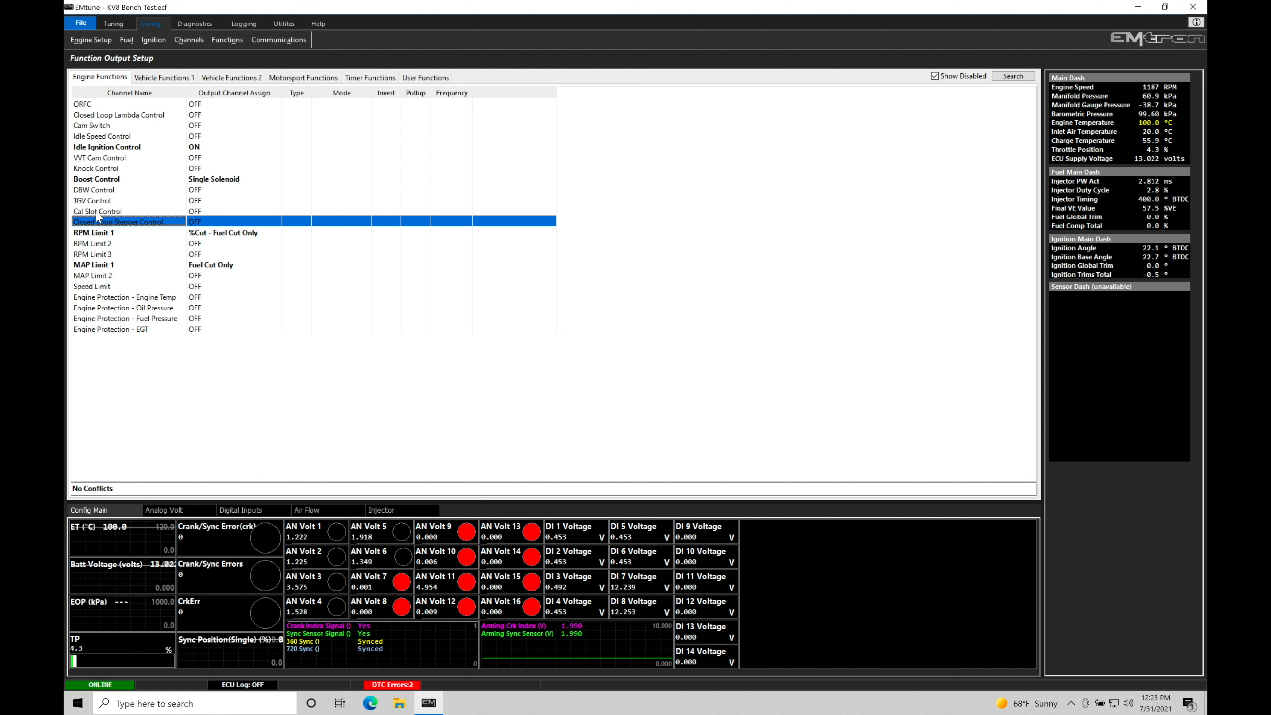
{"action": "left_click", "coordinate": [198, 212]}
{"action": "double_click", "coordinate": [198, 212]}
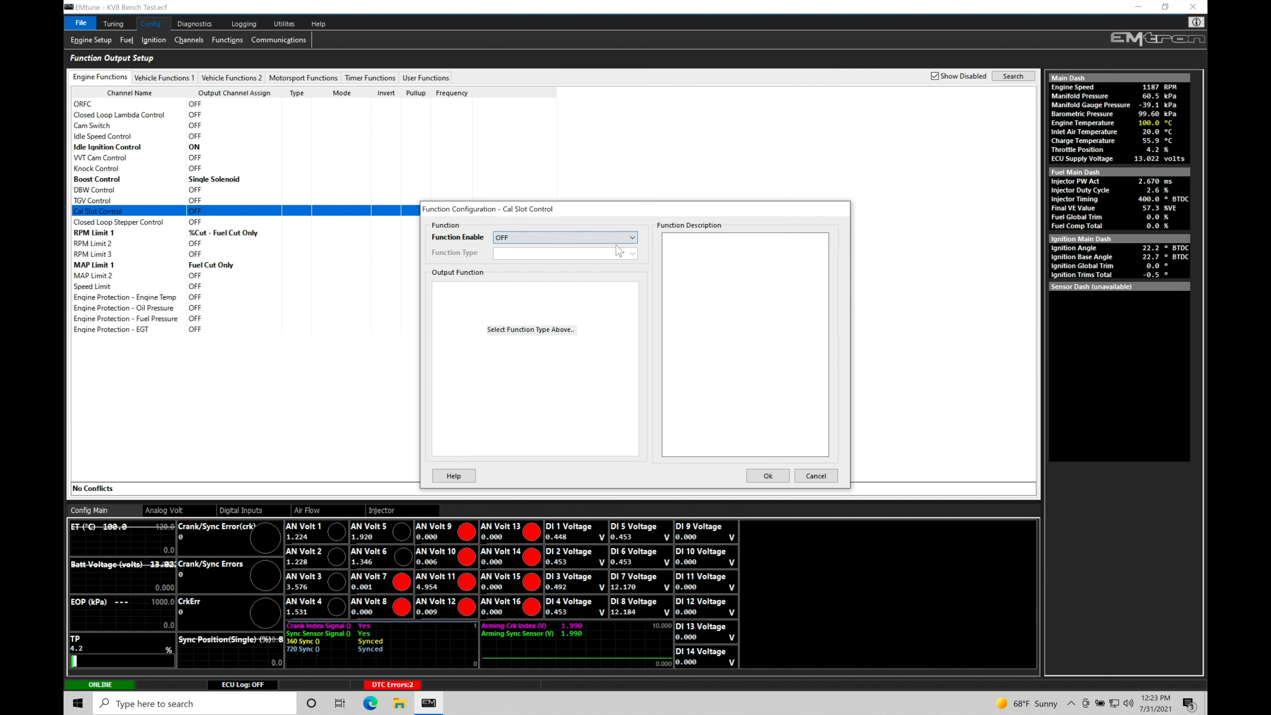
{"action": "left_click", "coordinate": [632, 238]}
{"action": "left_click", "coordinate": [625, 255]}
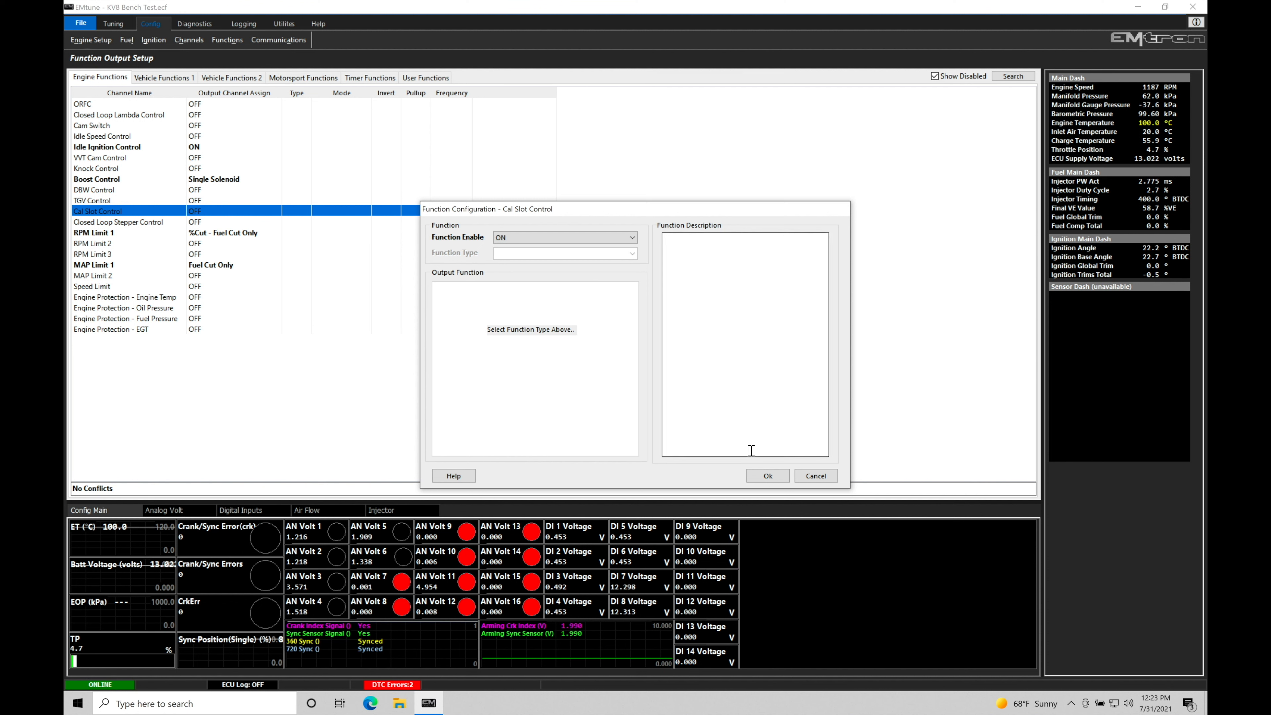
{"action": "left_click", "coordinate": [766, 476]}
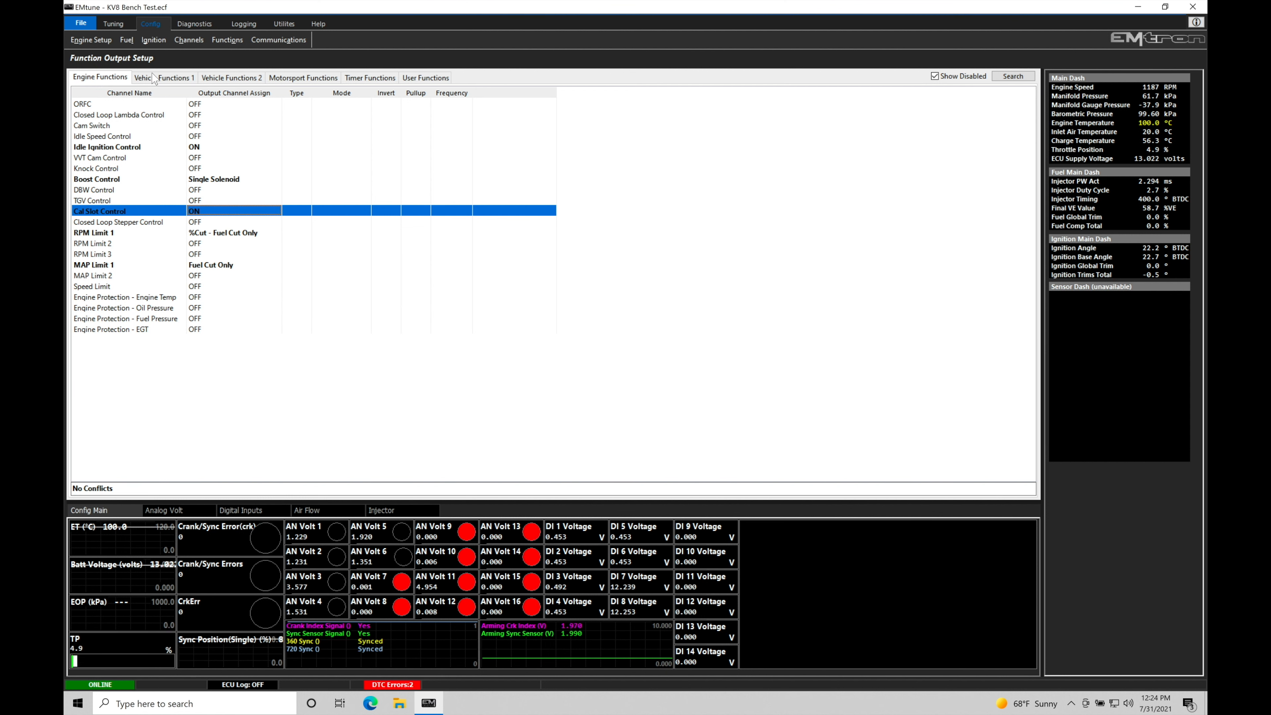
Step: Disable the Y axis of the Cal Slot Control tuning table in its axis setup
{"action": "left_click", "coordinate": [127, 26]}
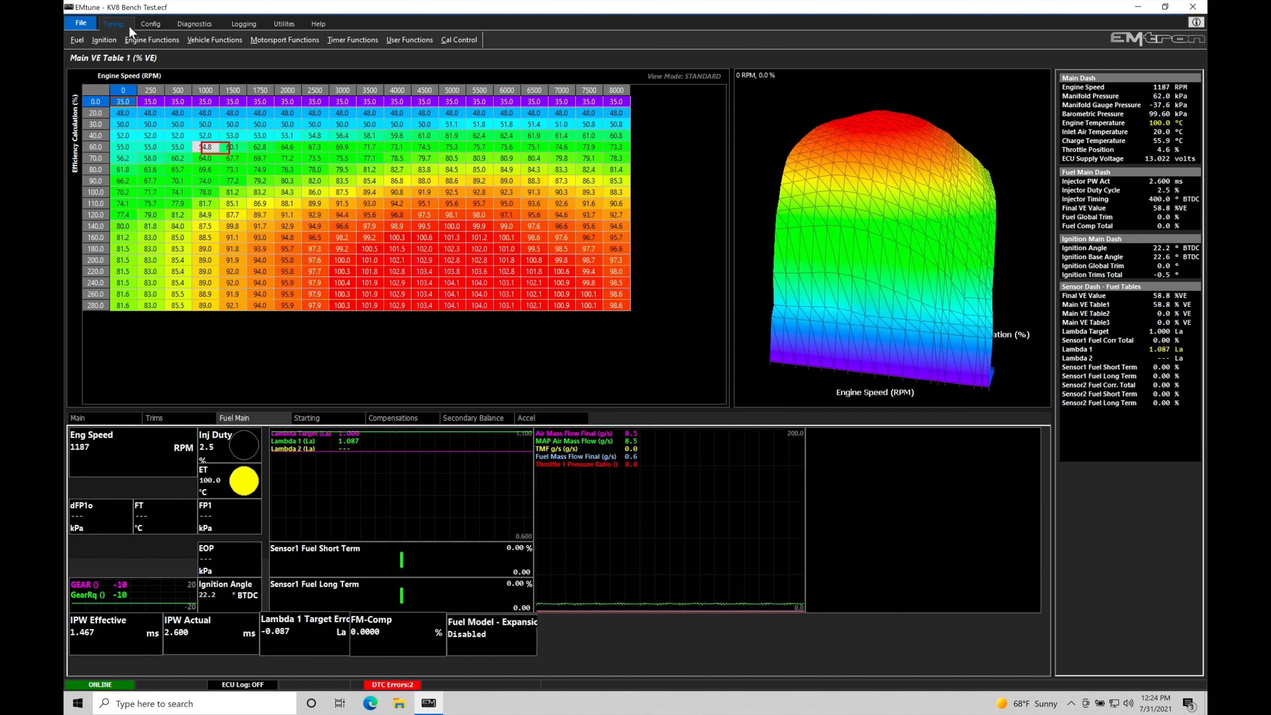
{"action": "left_click", "coordinate": [456, 40]}
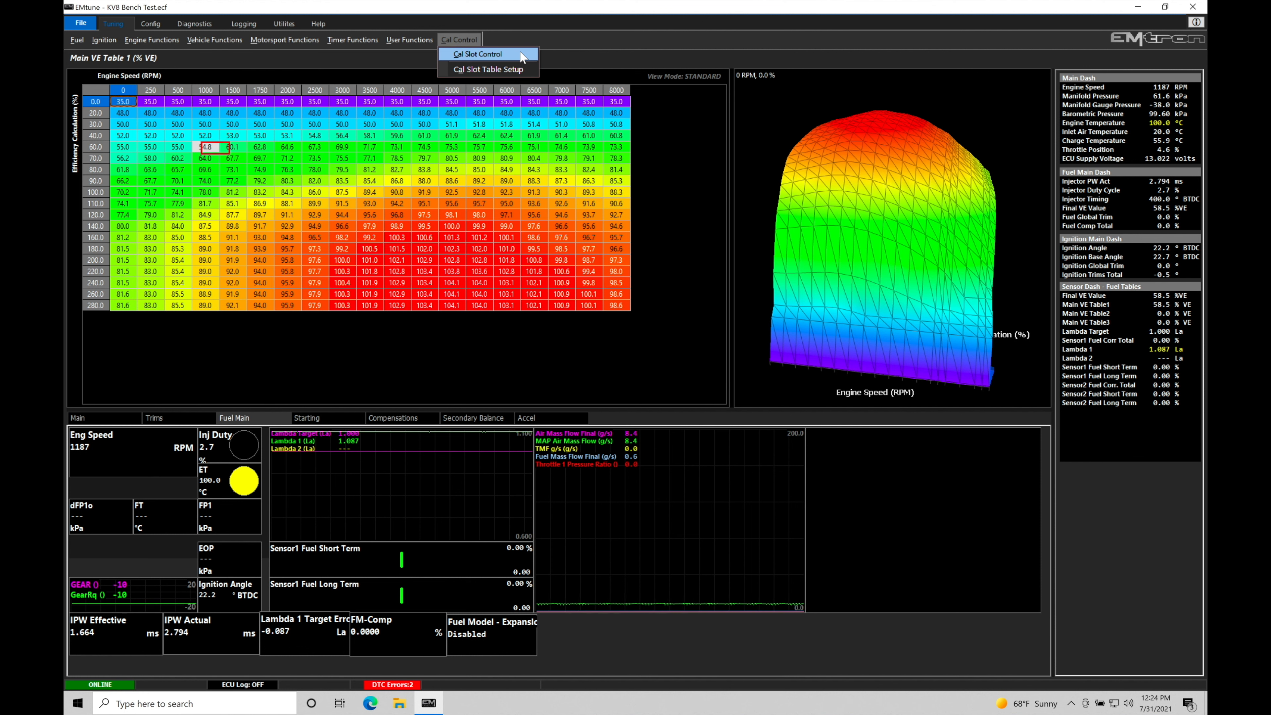
{"action": "left_click", "coordinate": [522, 55]}
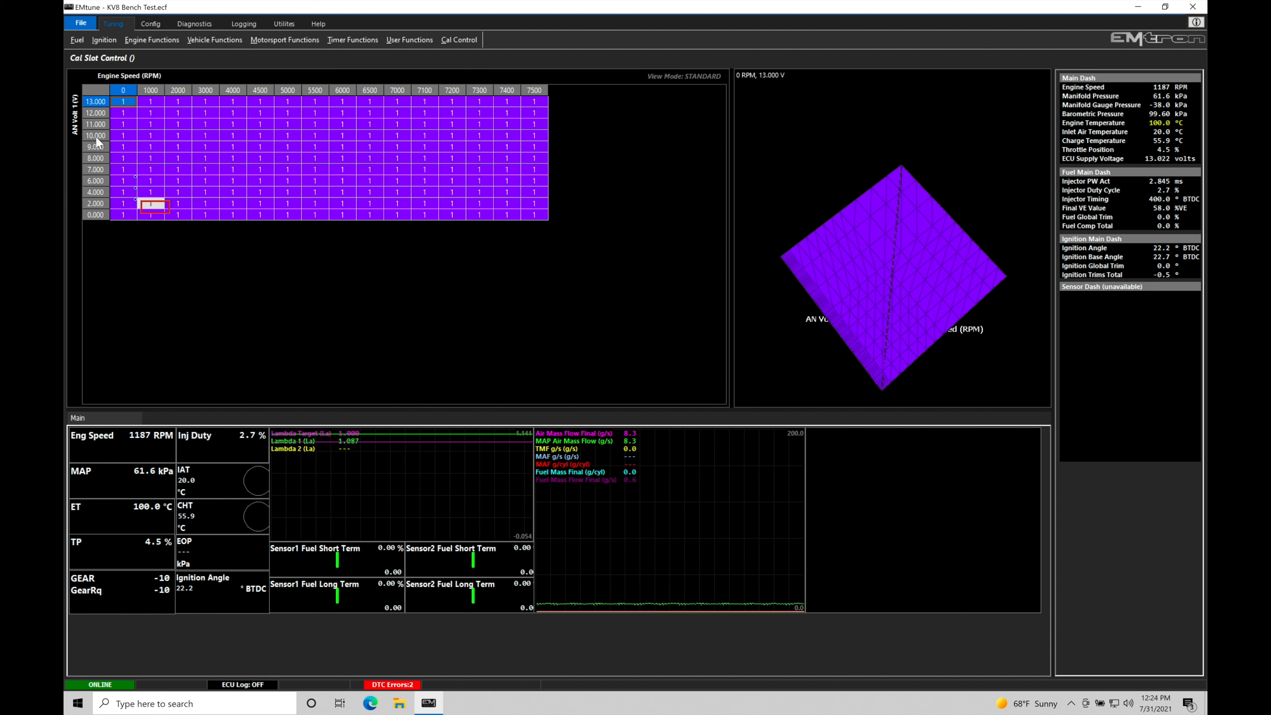
{"action": "left_click", "coordinate": [99, 89]}
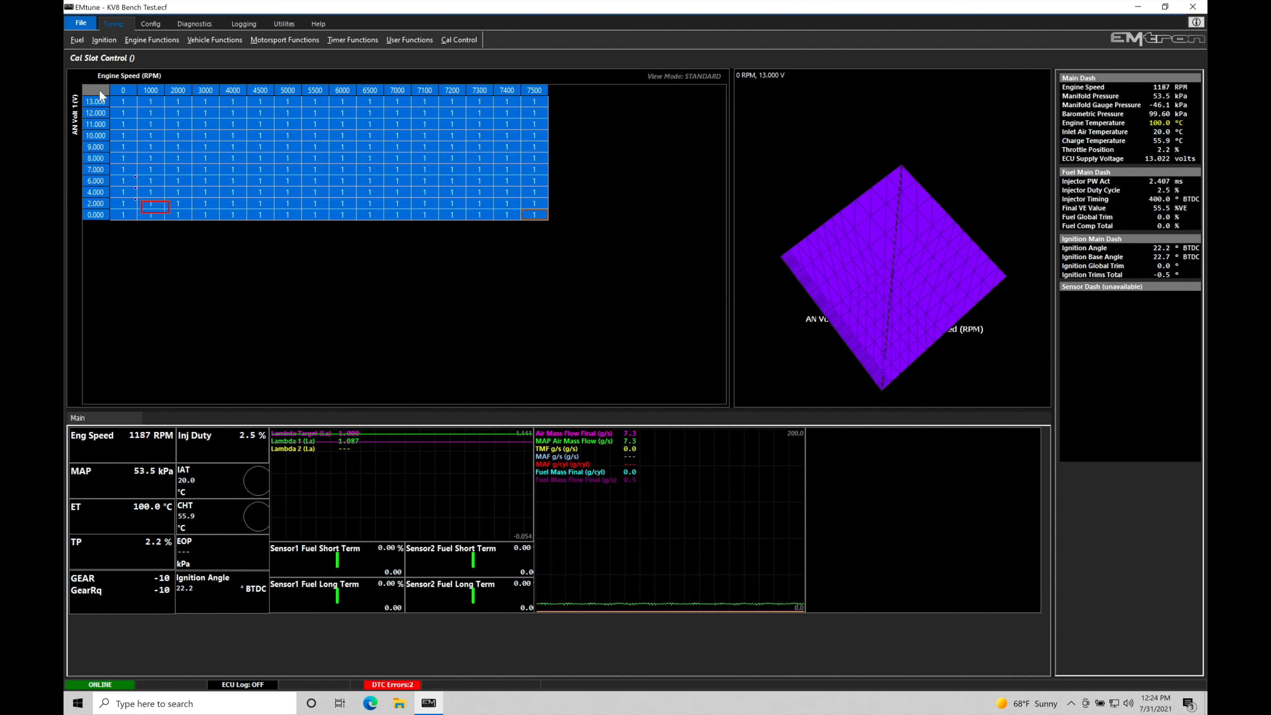
{"action": "double_click", "coordinate": [99, 90]}
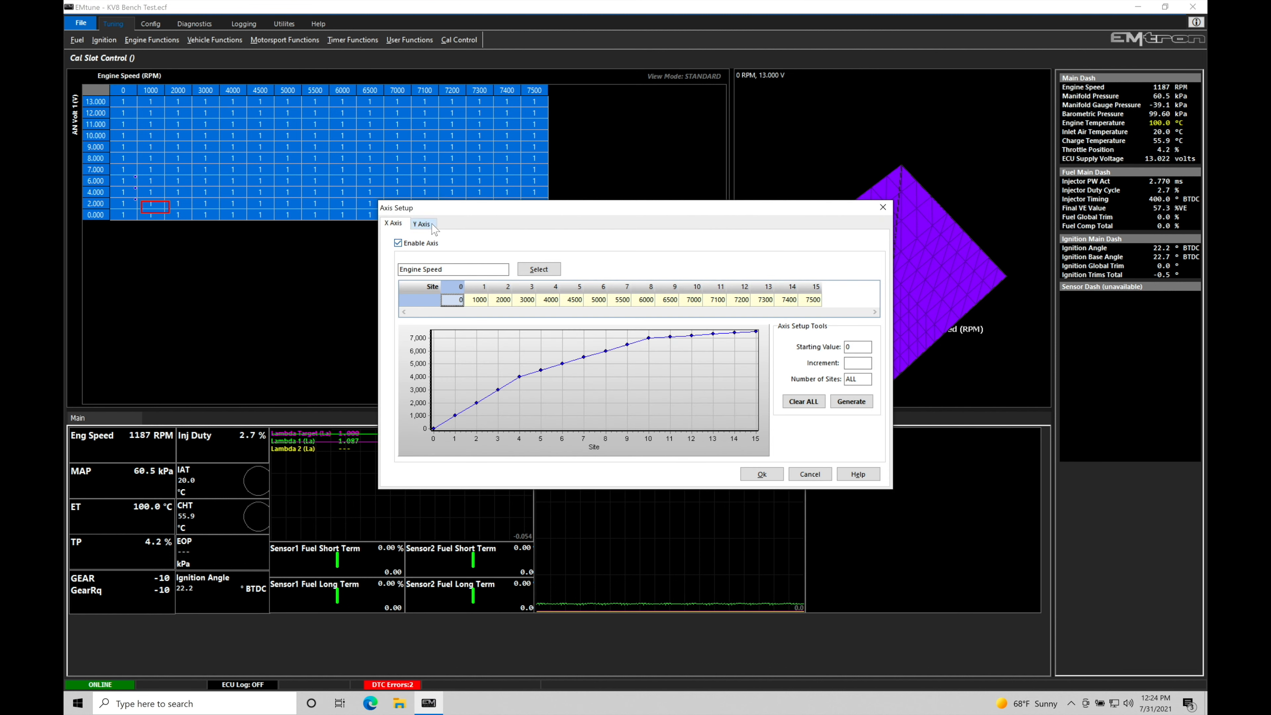
{"action": "left_click", "coordinate": [432, 226]}
{"action": "left_click", "coordinate": [403, 244]}
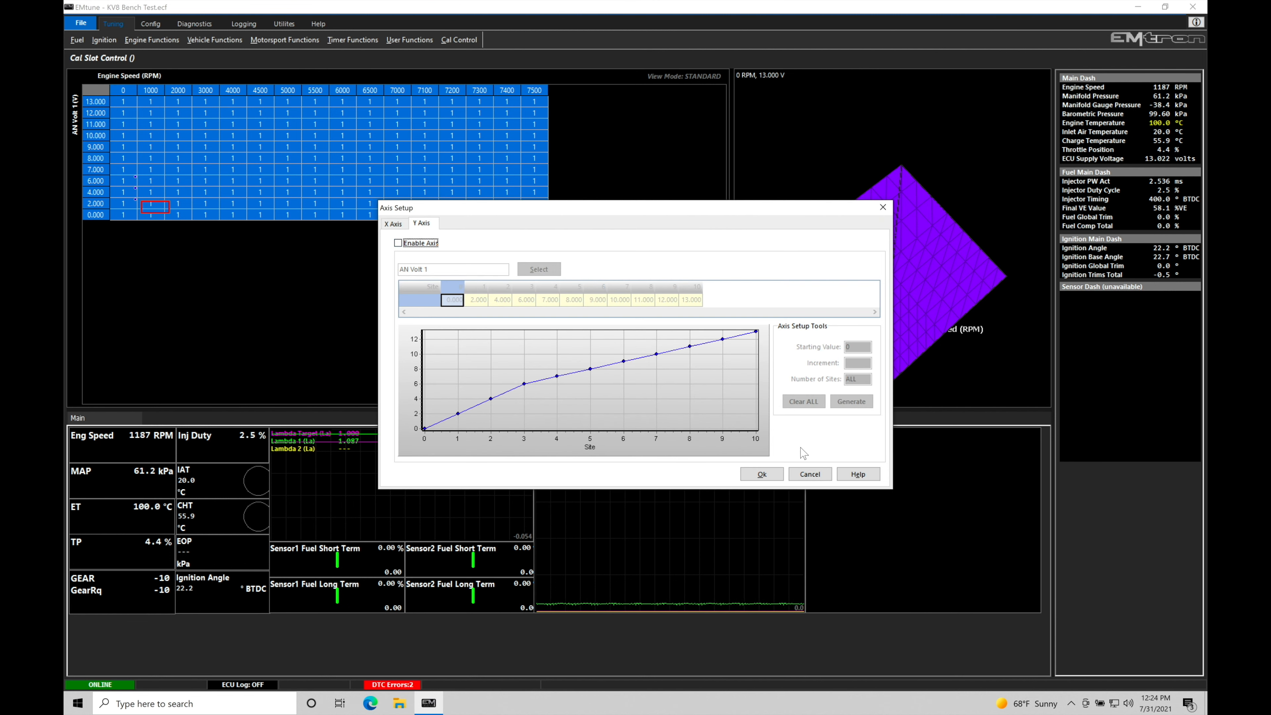
{"action": "left_click", "coordinate": [761, 473]}
{"action": "left_click", "coordinate": [675, 392]}
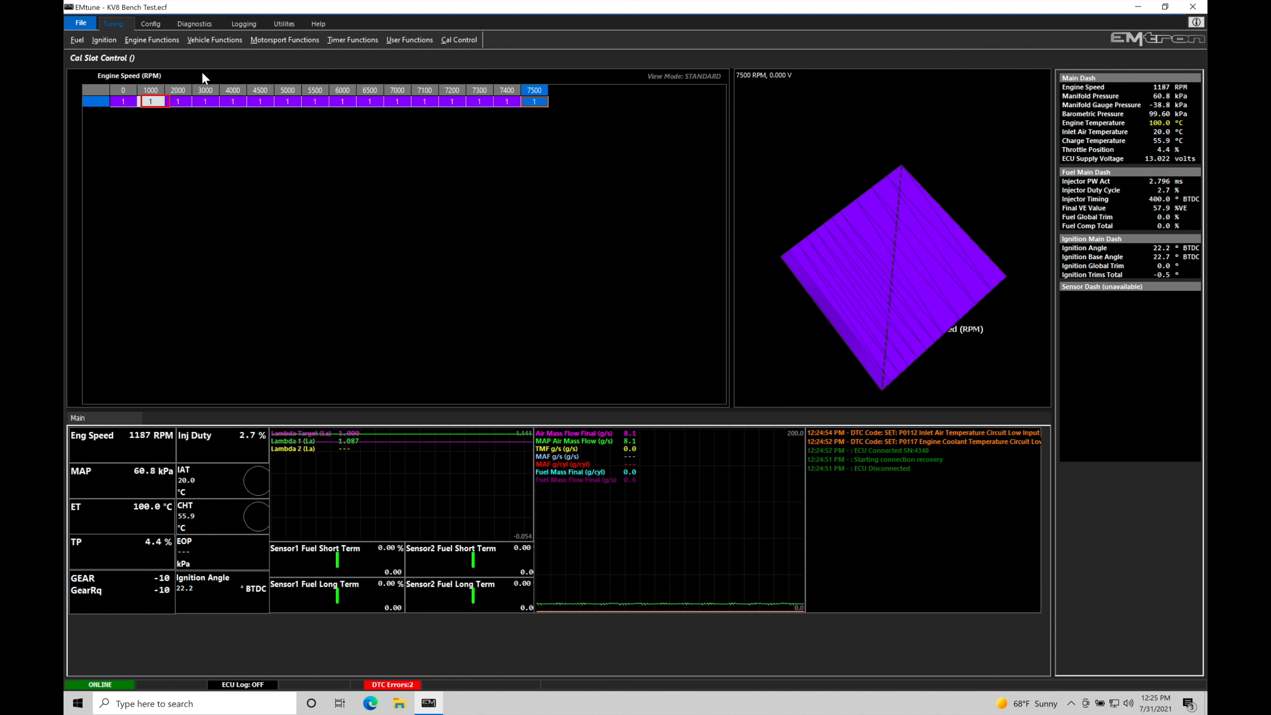
Step: Open the Cal Slot Table Setup for assigning tables to the calibration slots
{"action": "left_click", "coordinate": [464, 42]}
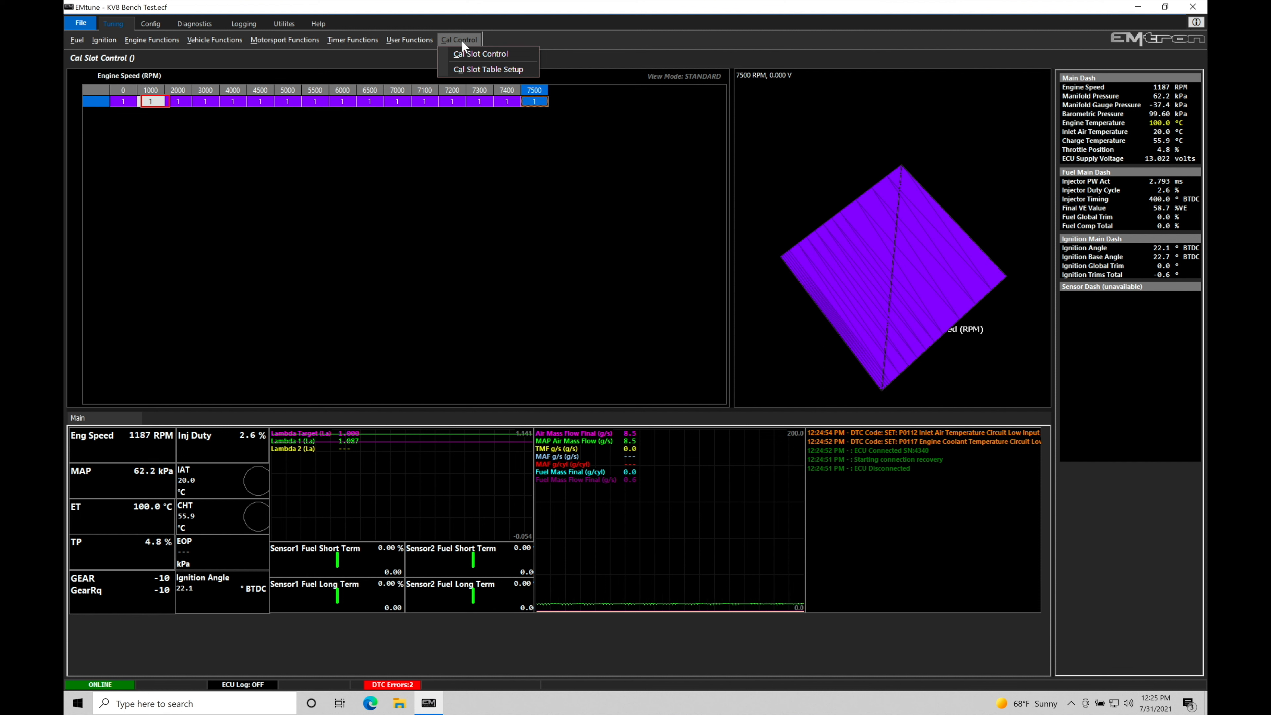
{"action": "left_click", "coordinate": [485, 70]}
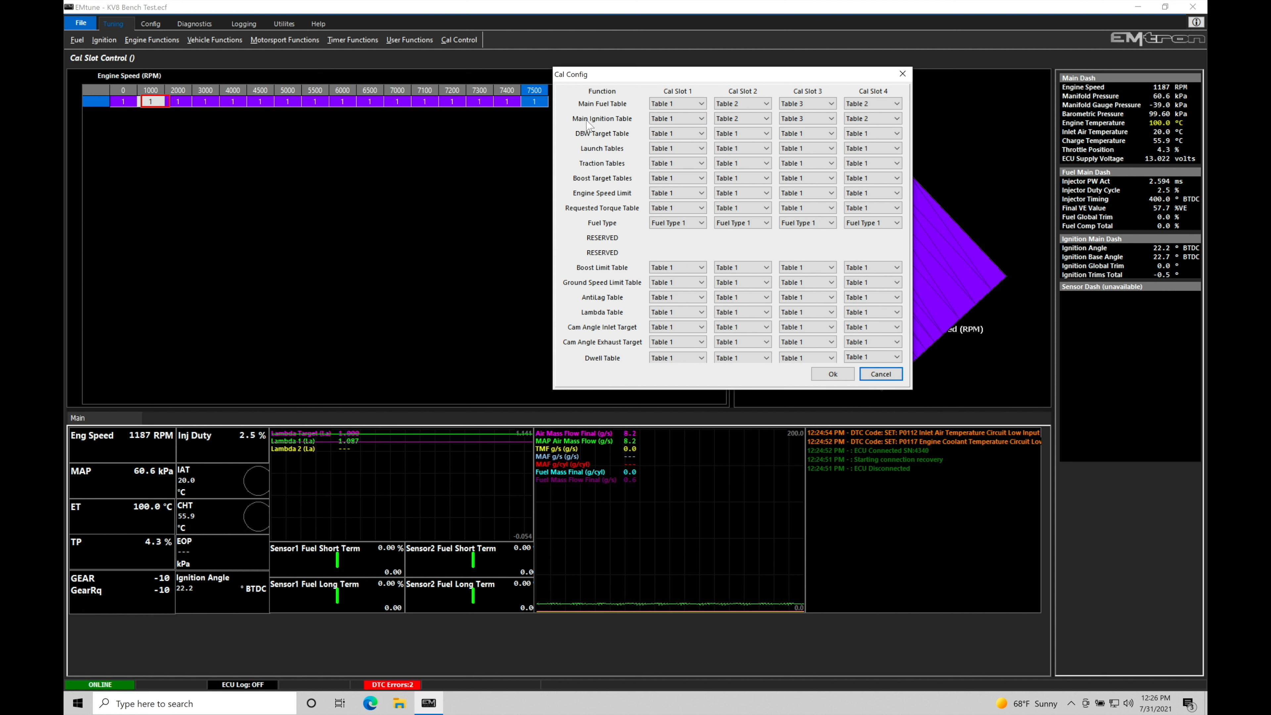
Step: Try Table 3 as the main ignition table for Cal Slot 1, and set it back to Table 1
{"action": "left_click", "coordinate": [682, 120]}
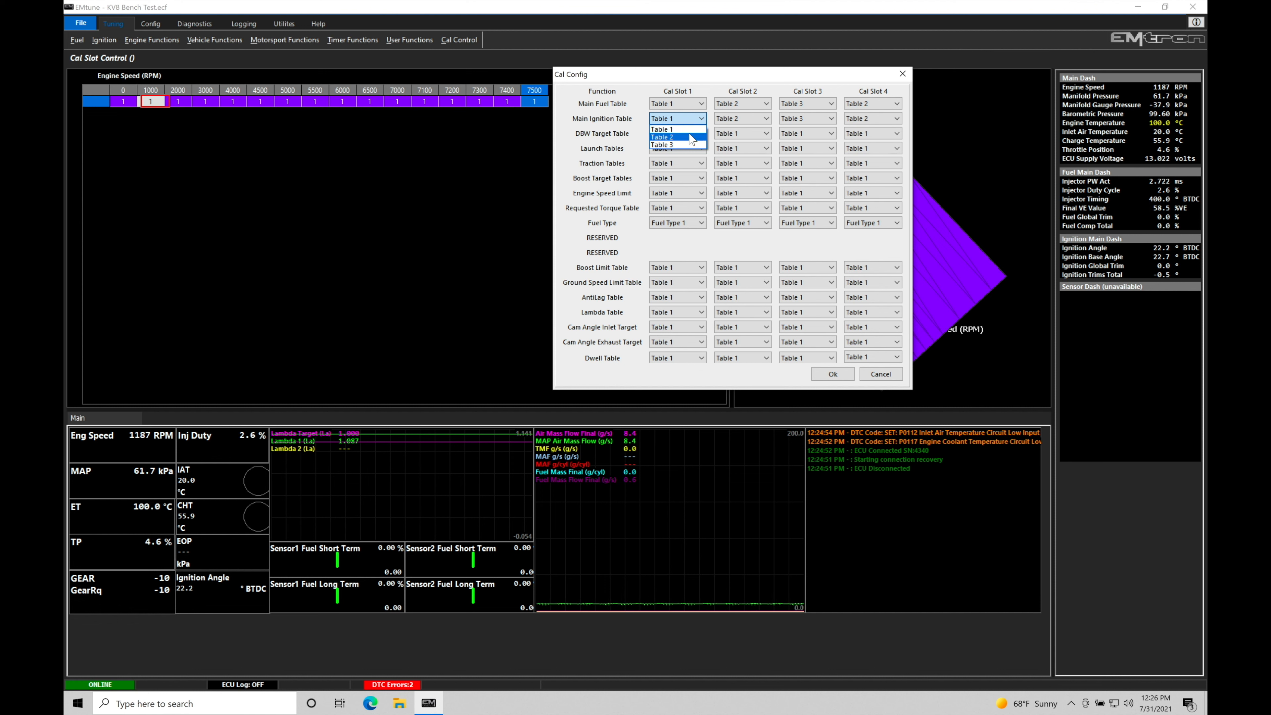
{"action": "left_click", "coordinate": [672, 129]}
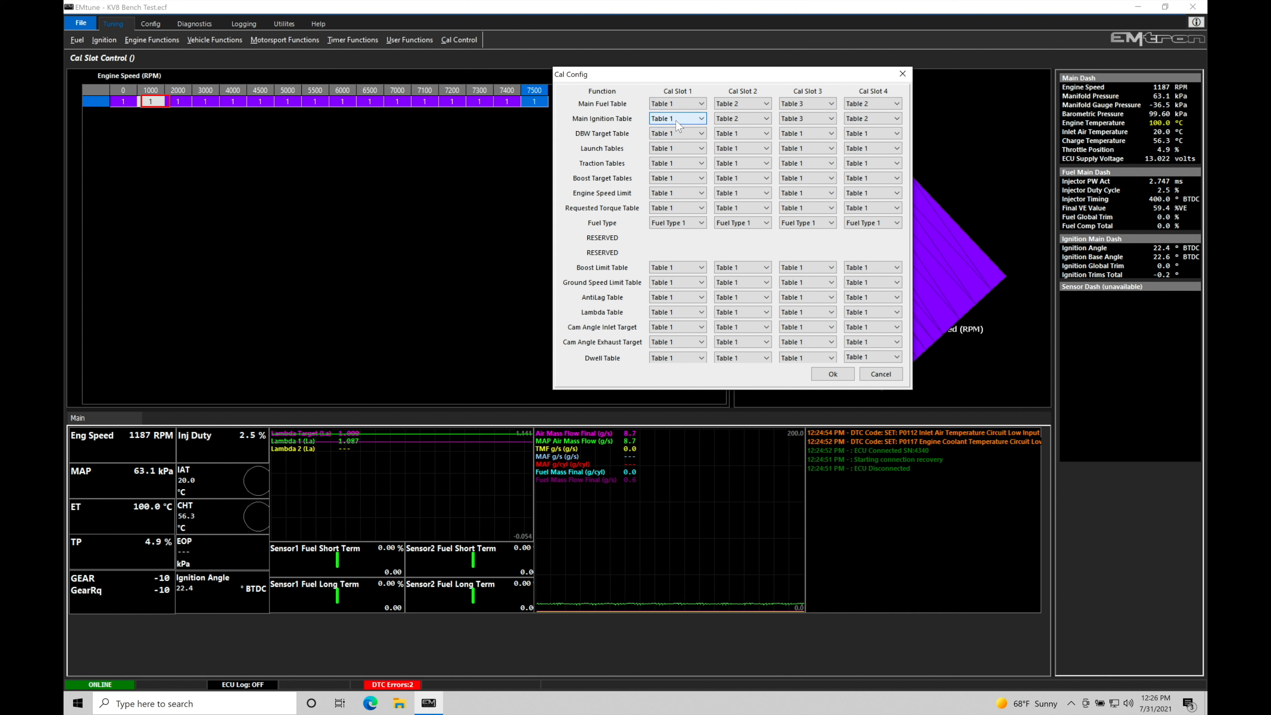
{"action": "left_click", "coordinate": [673, 119]}
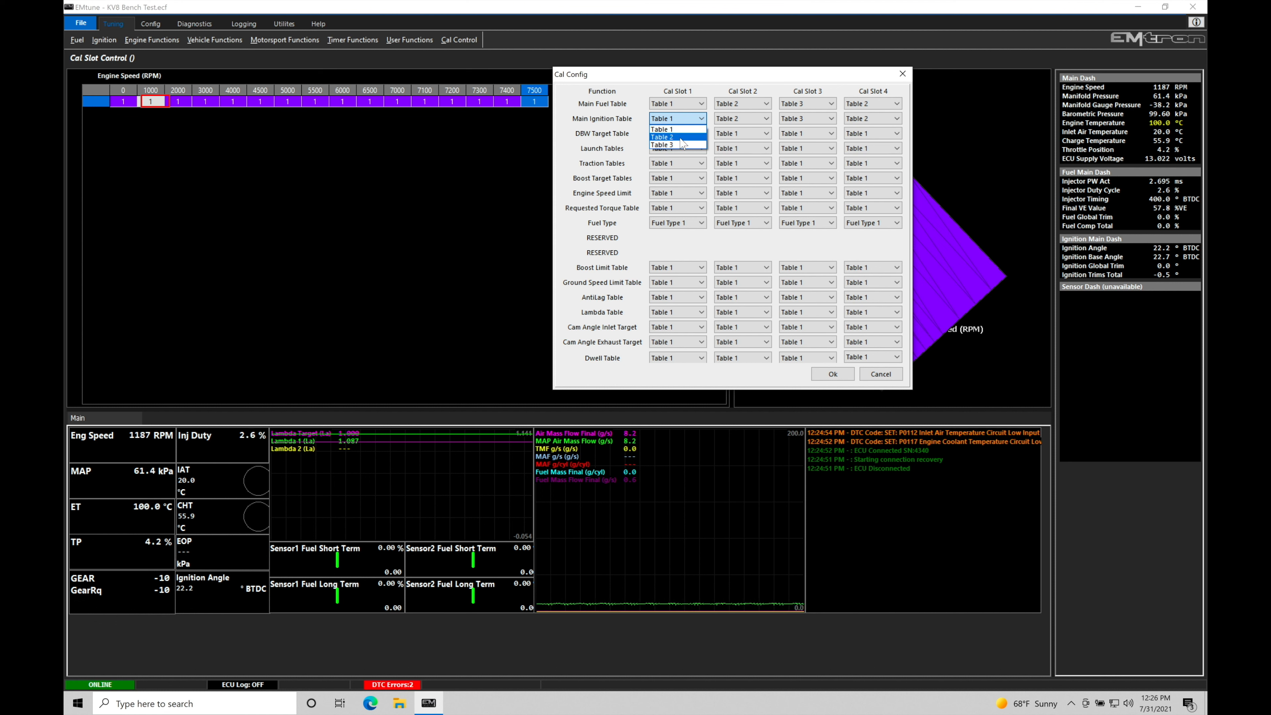
{"action": "left_click", "coordinate": [681, 146]}
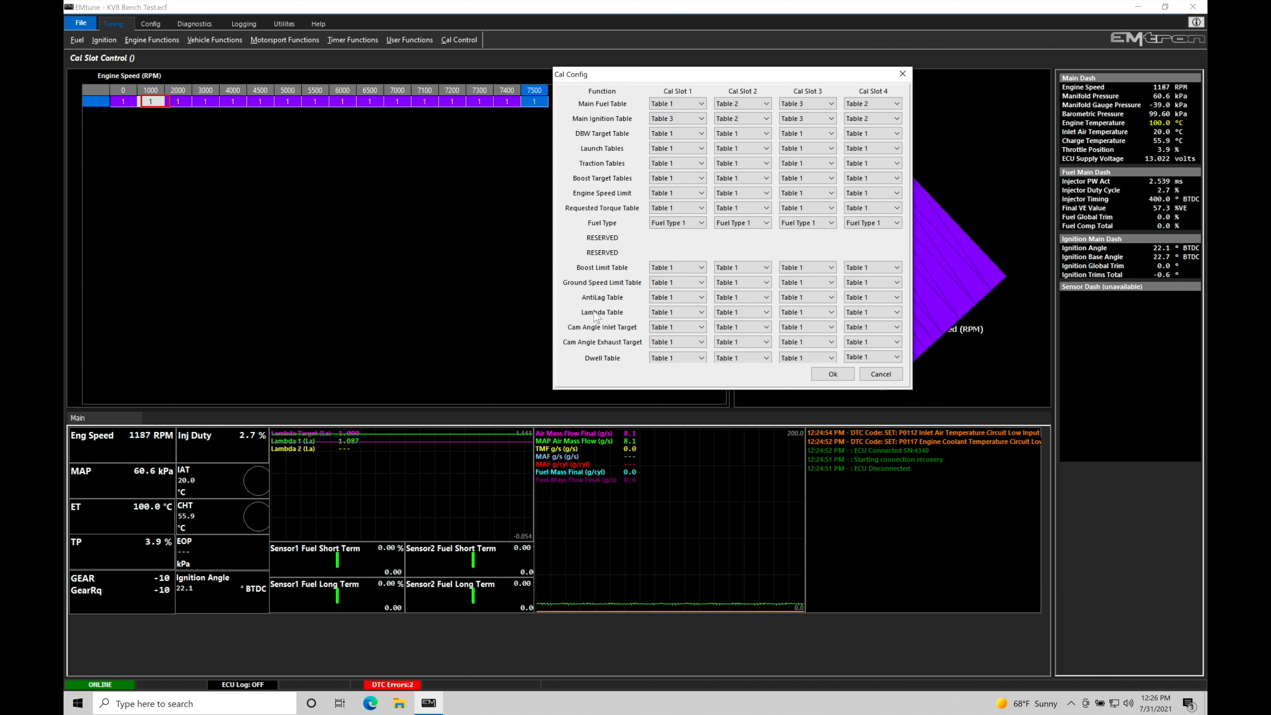
{"action": "left_click", "coordinate": [677, 122]}
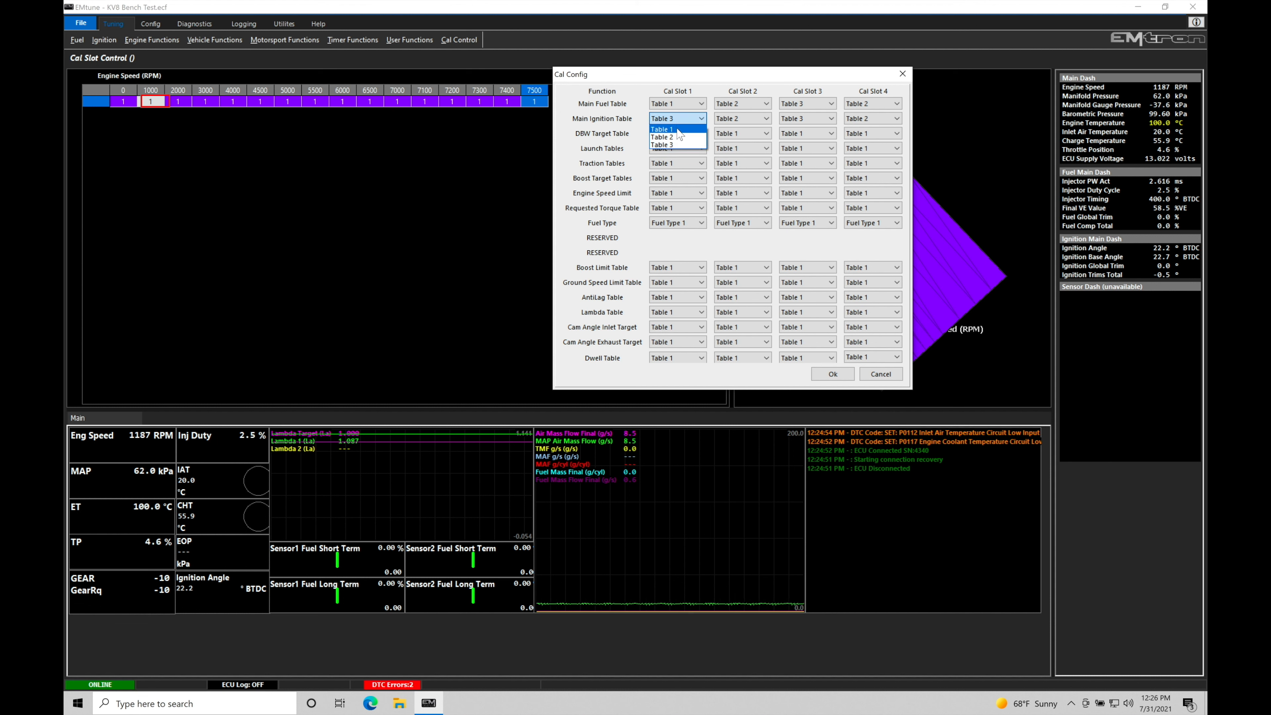
{"action": "left_click", "coordinate": [677, 129]}
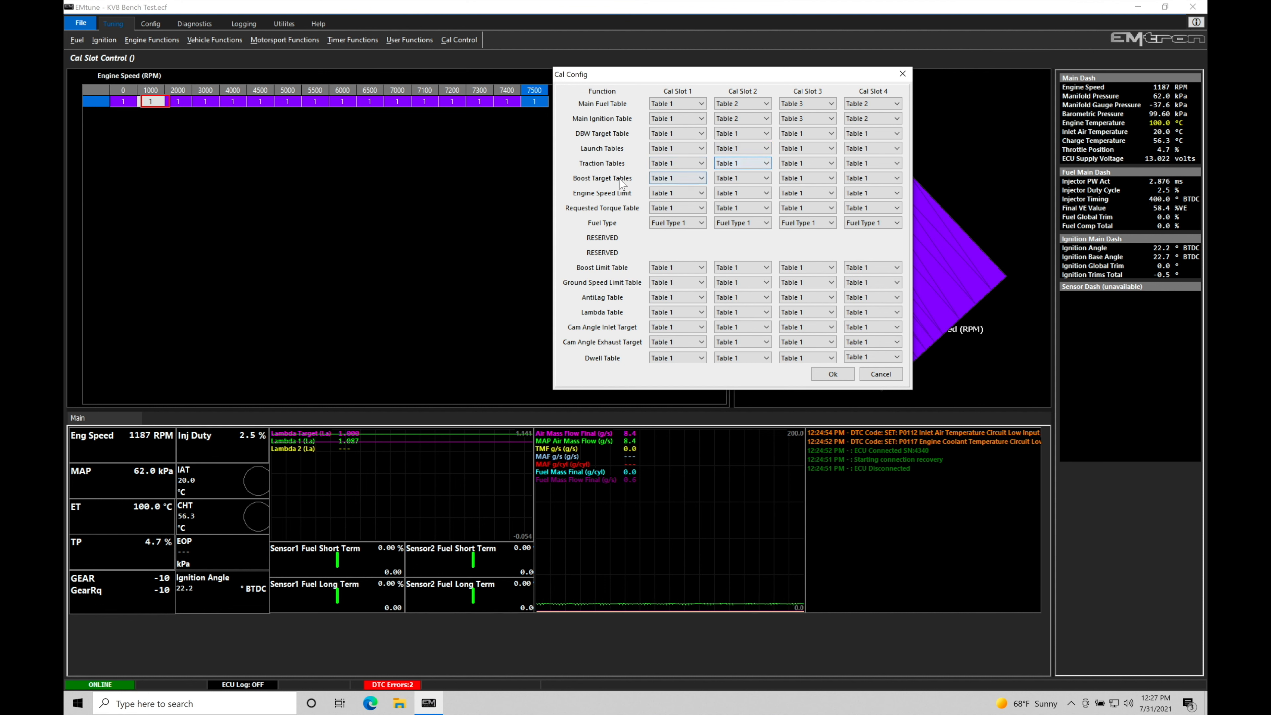
Step: Assign Table 2 to Cal Slot 2's boost target and requested torque functions, and select Fuel Type 1 for that slot
{"action": "left_click", "coordinate": [751, 179]}
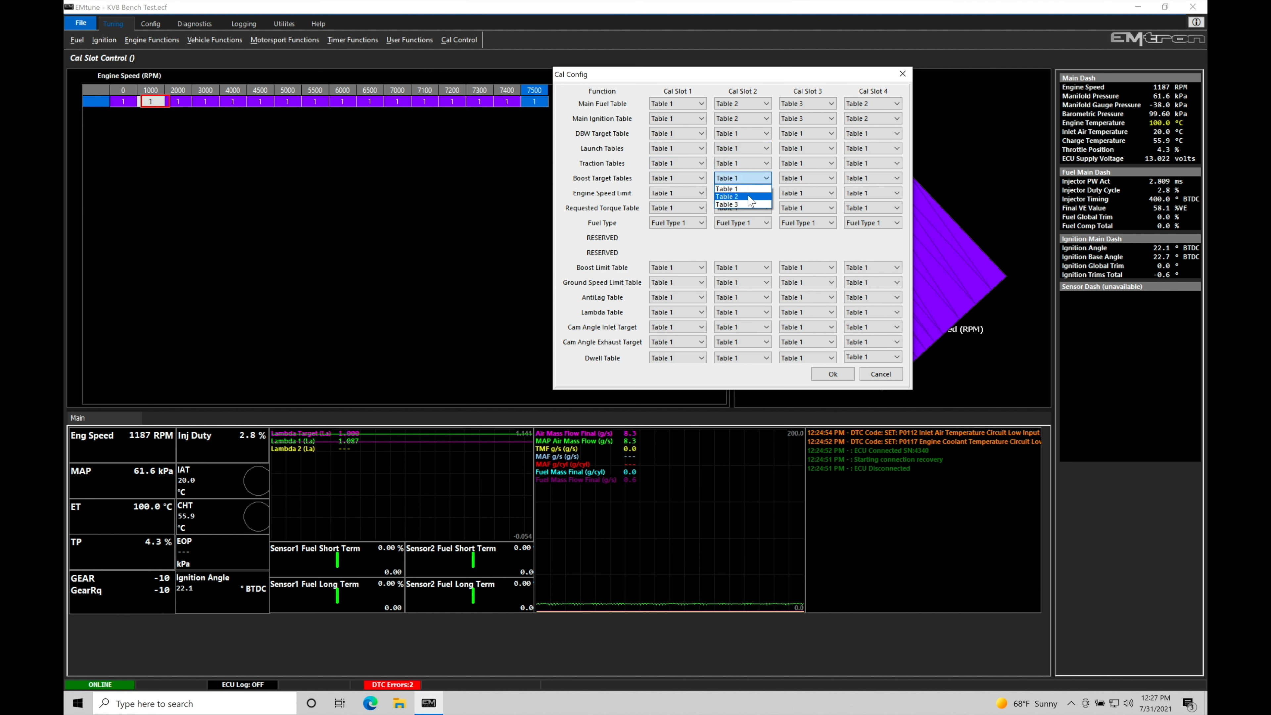
{"action": "left_click", "coordinate": [729, 196]}
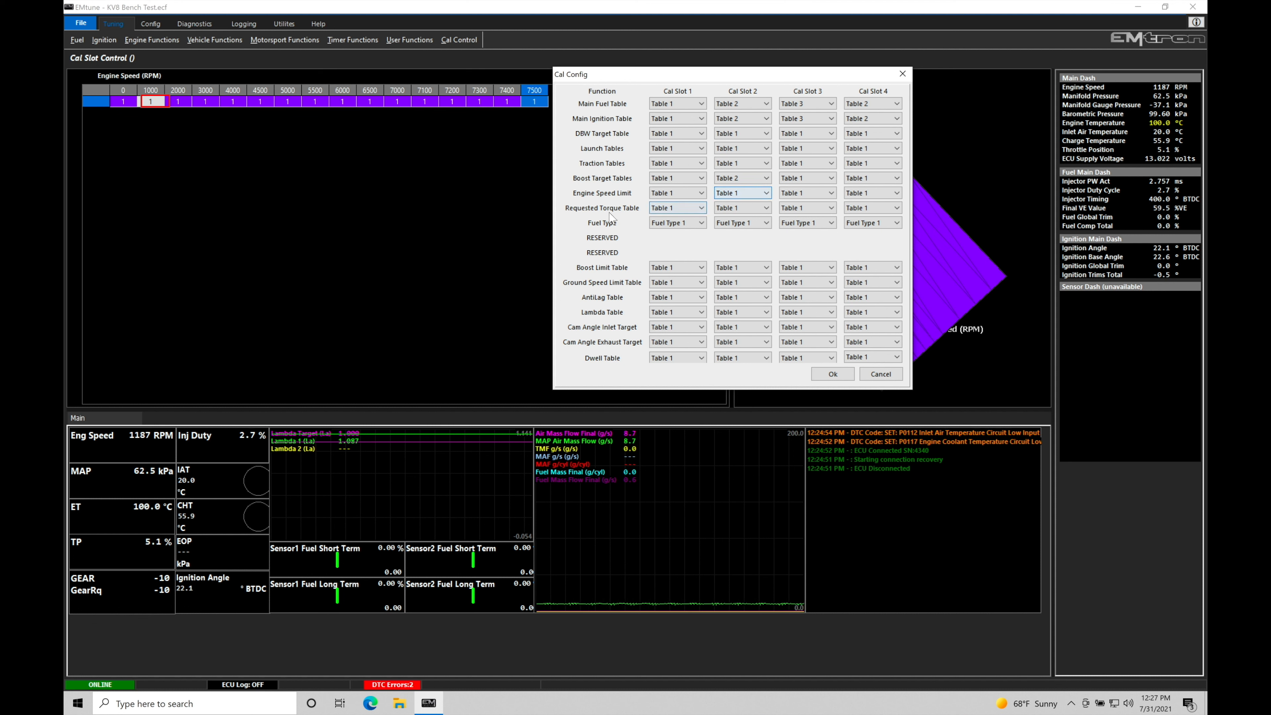
{"action": "left_click", "coordinate": [740, 208]}
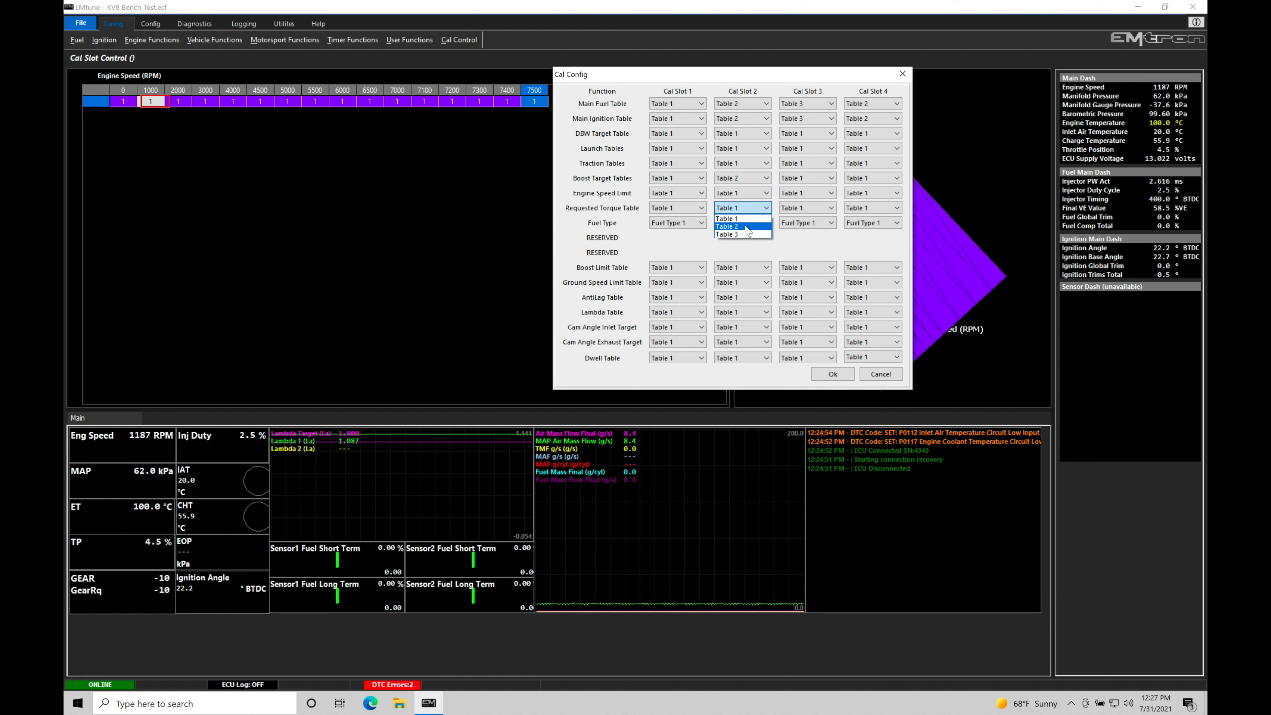
{"action": "left_click", "coordinate": [745, 224]}
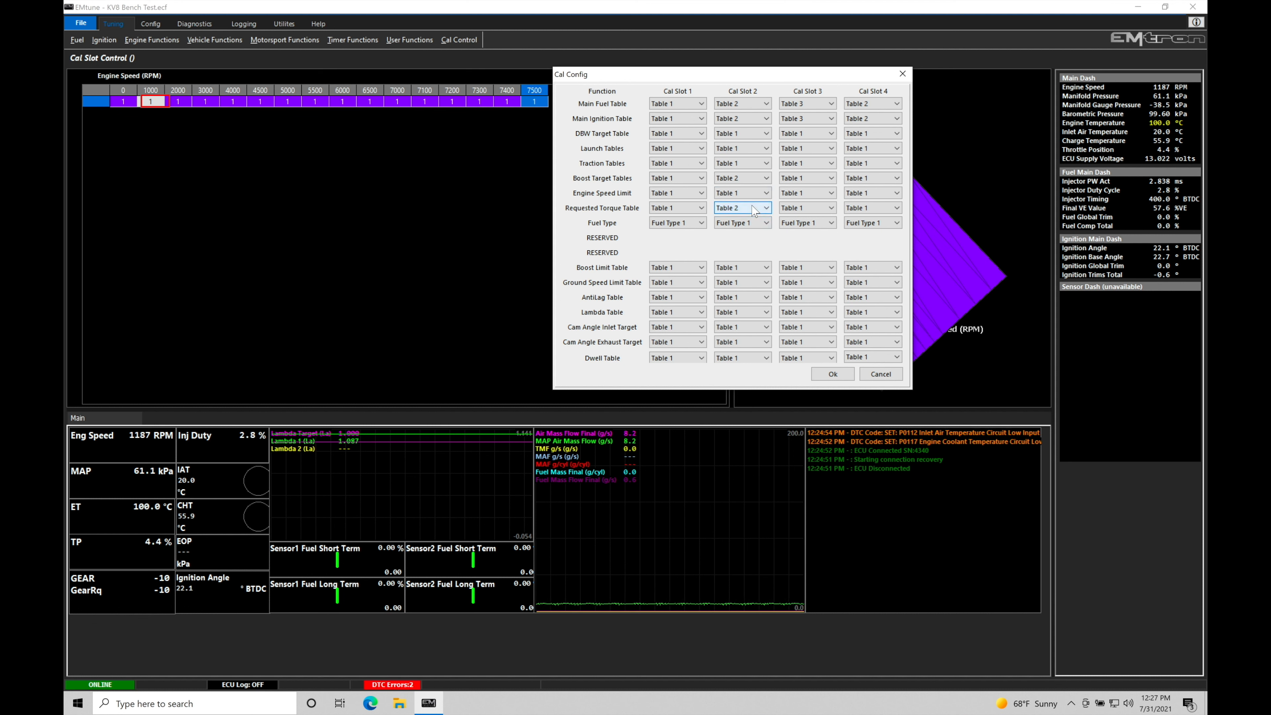
{"action": "left_click", "coordinate": [753, 223]}
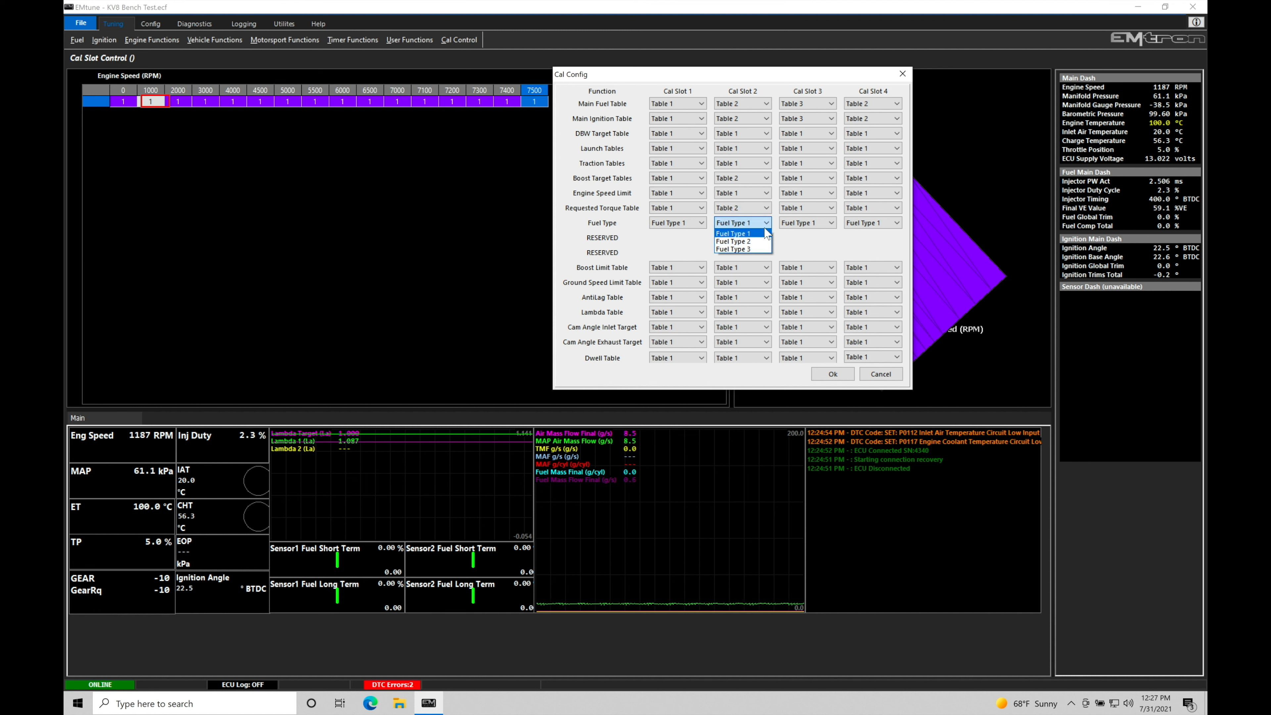
{"action": "left_click", "coordinate": [756, 235]}
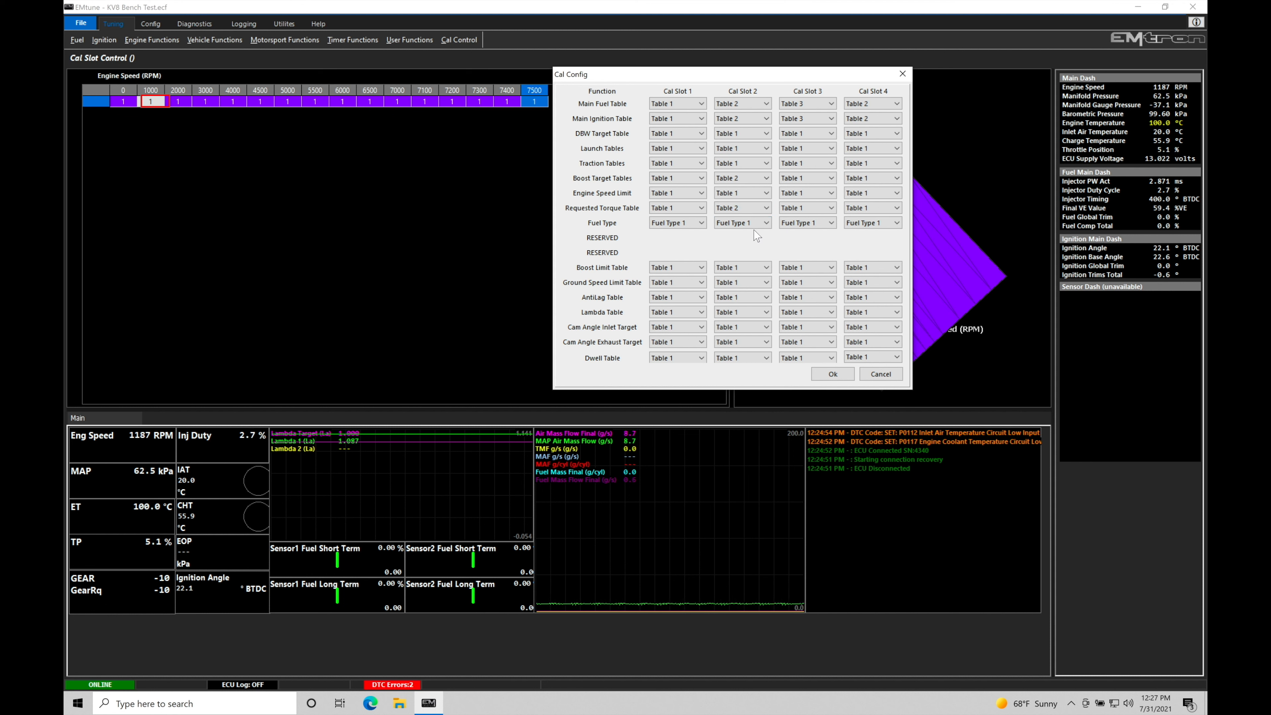